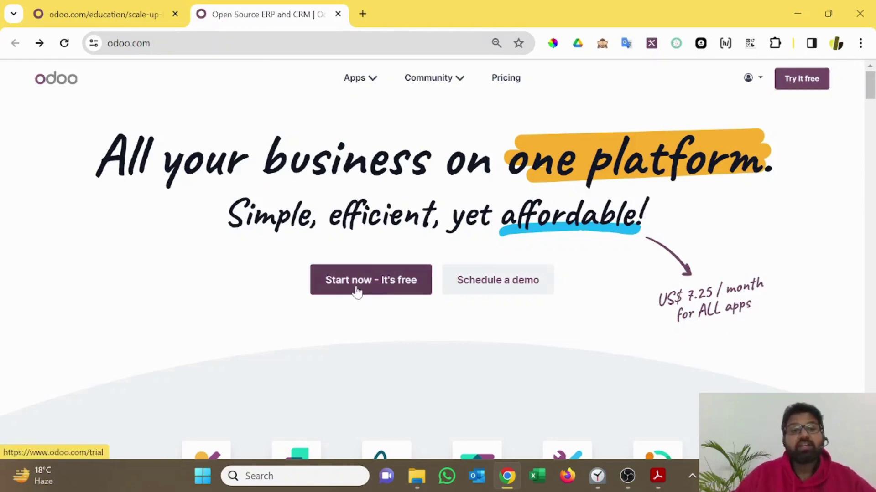
Step: Start a free trial with the Sales, Purchase, Inventory and Accounting apps, then continue to sign-up
click(384, 284)
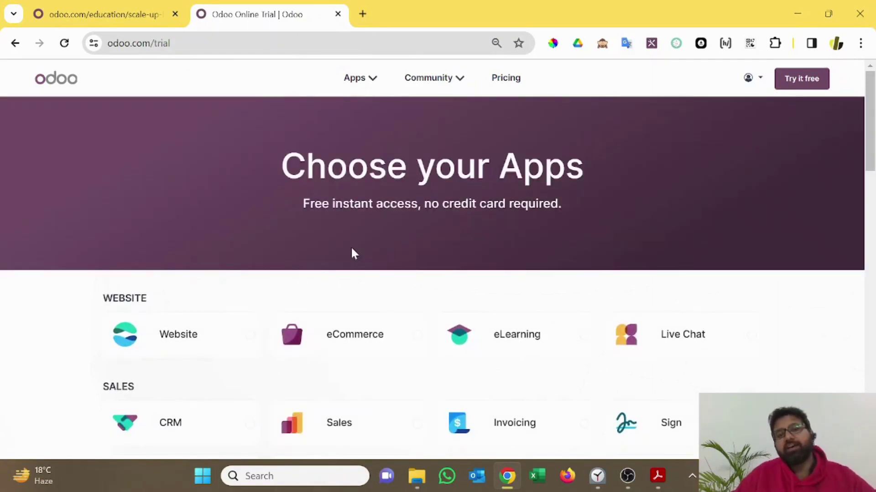
scroll(352, 250, down, 4)
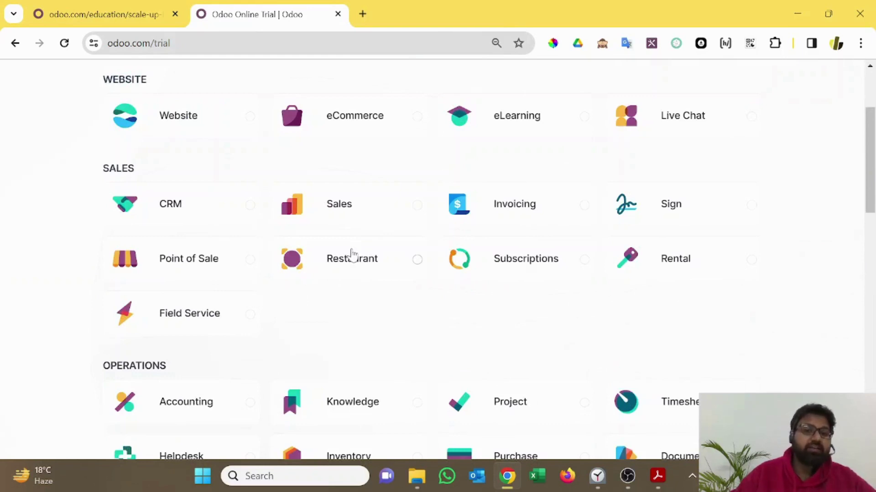
click(383, 217)
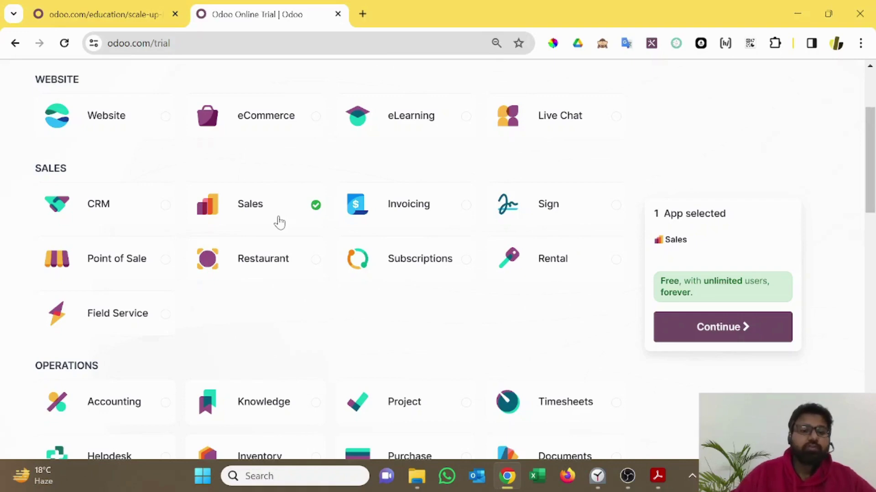
scroll(279, 220, down, 3)
click(440, 307)
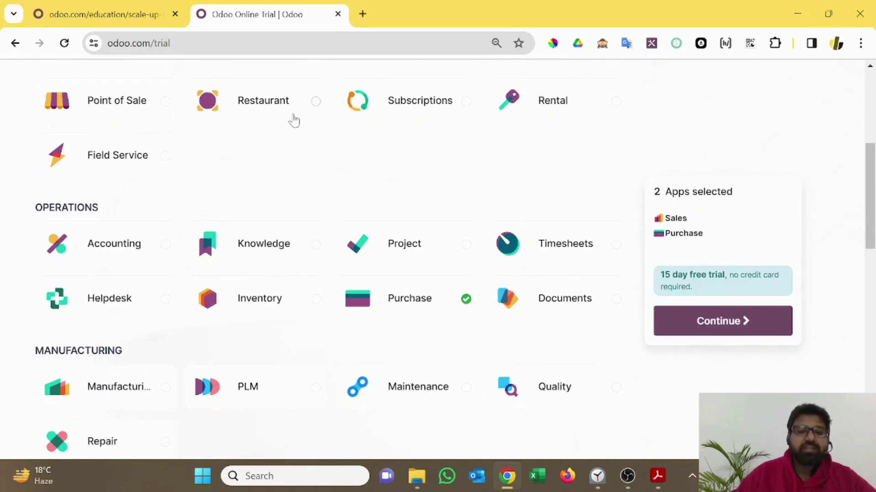
click(281, 310)
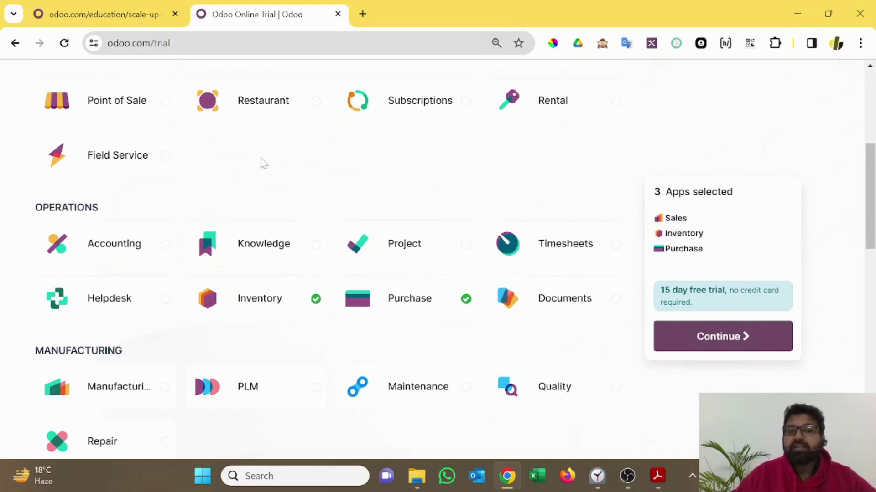
scroll(276, 121, up, 1)
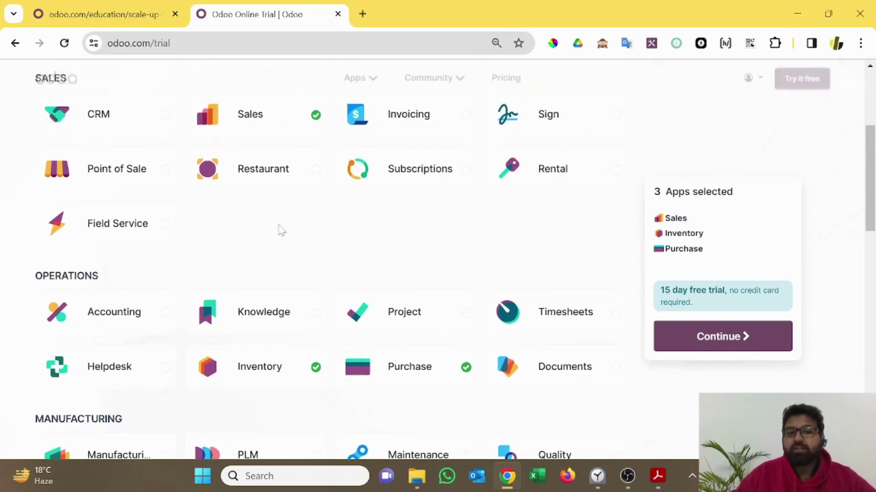
click(154, 315)
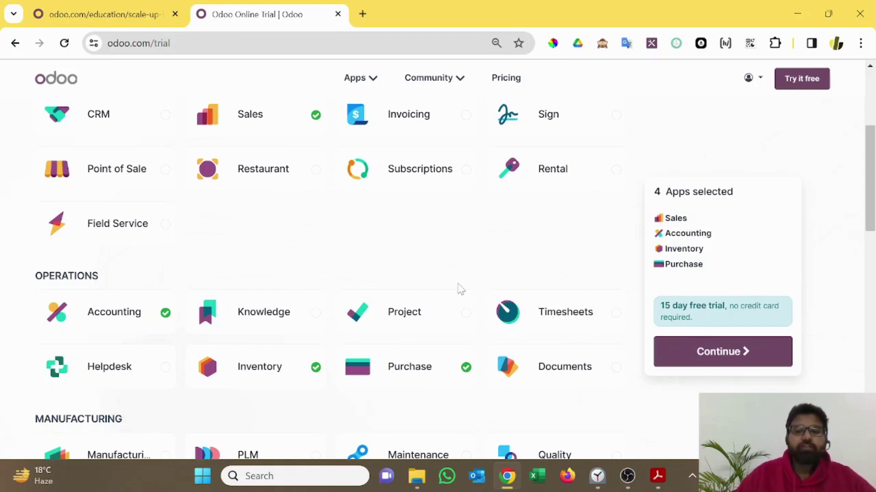
click(737, 354)
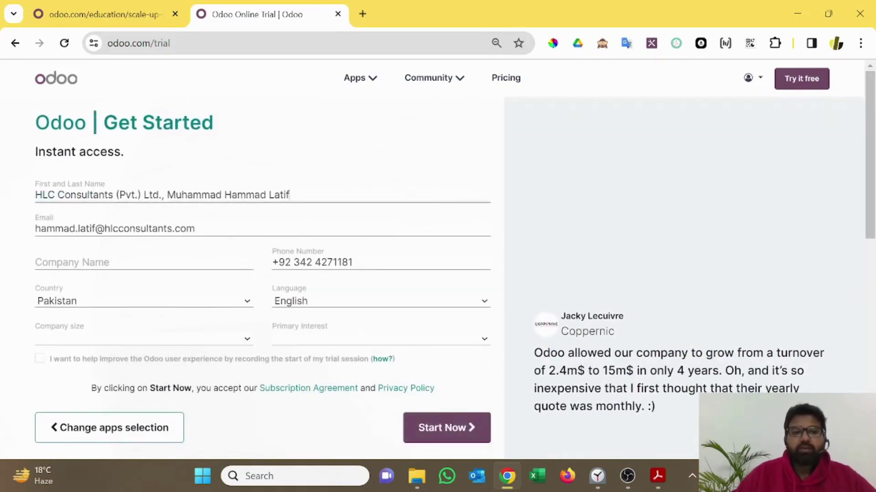
Step: Autofill the name and email, and enter 'edu-scaleupv17' as the company name
key(ctrl+a)
text(Mu)
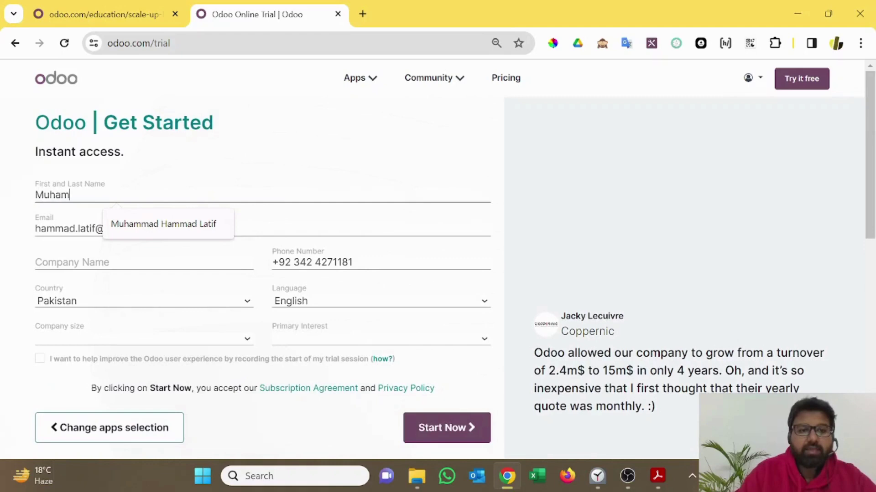
text(hammad)
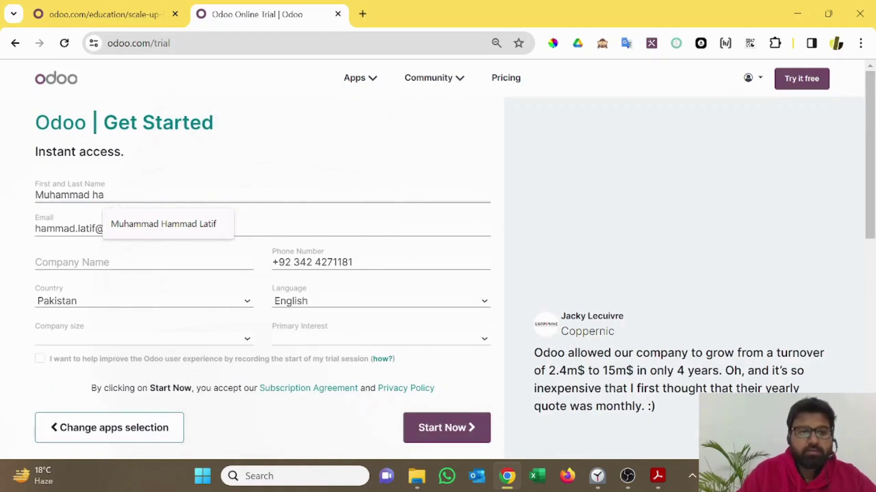
key(Down)
key(Return)
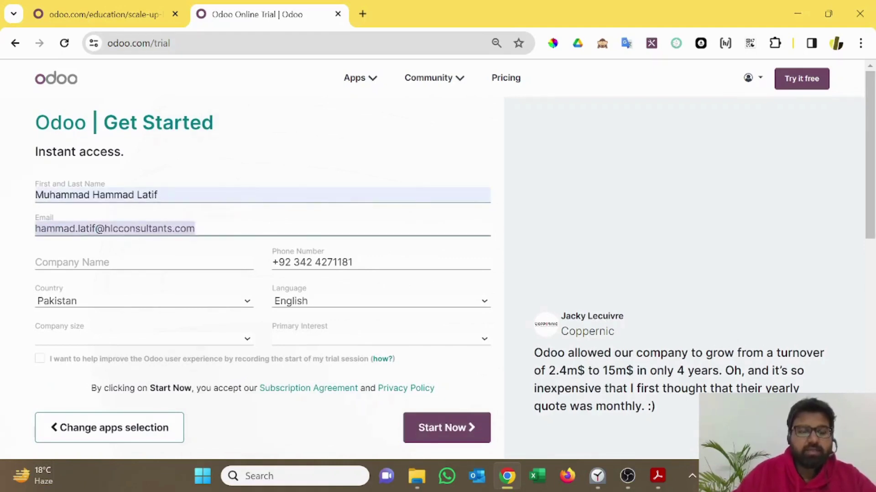
key(Tab)
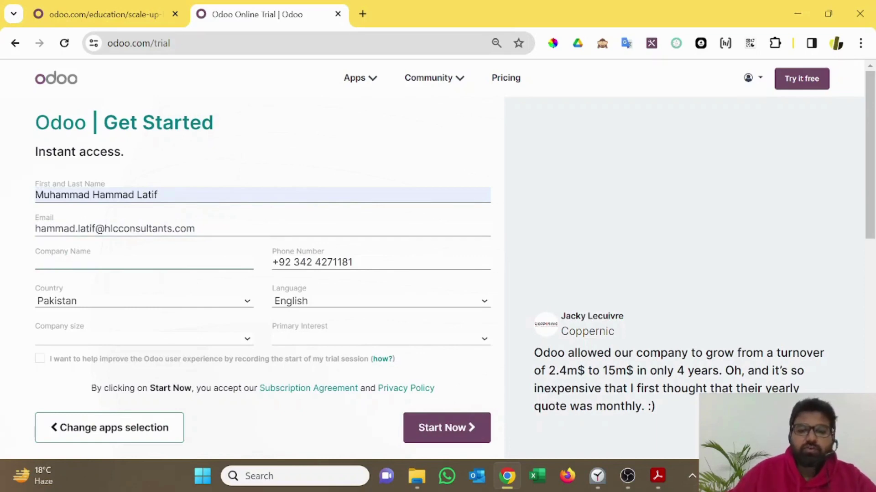
text(eud)
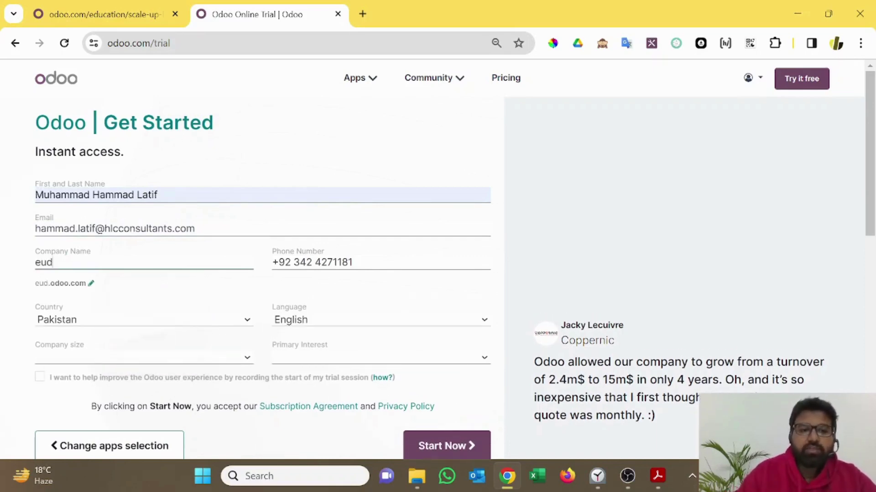
key(BackSpace)
key(BackSpace)
text(du-)
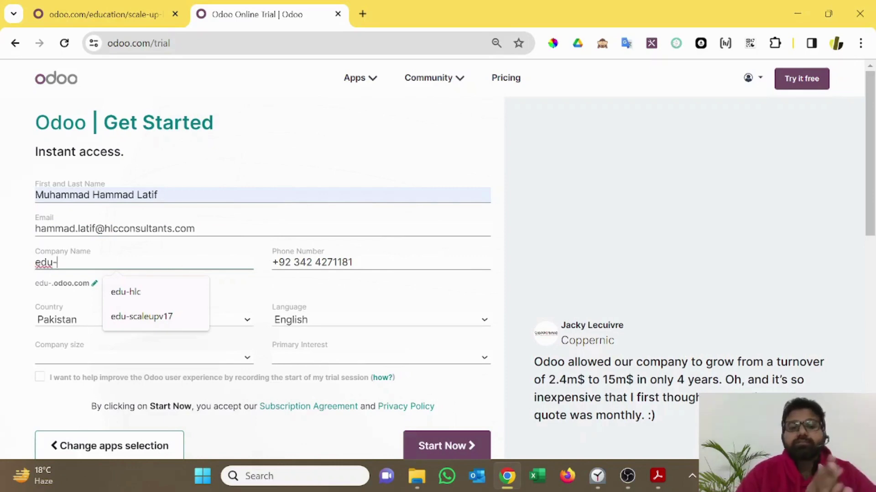
key(Down)
key(Down)
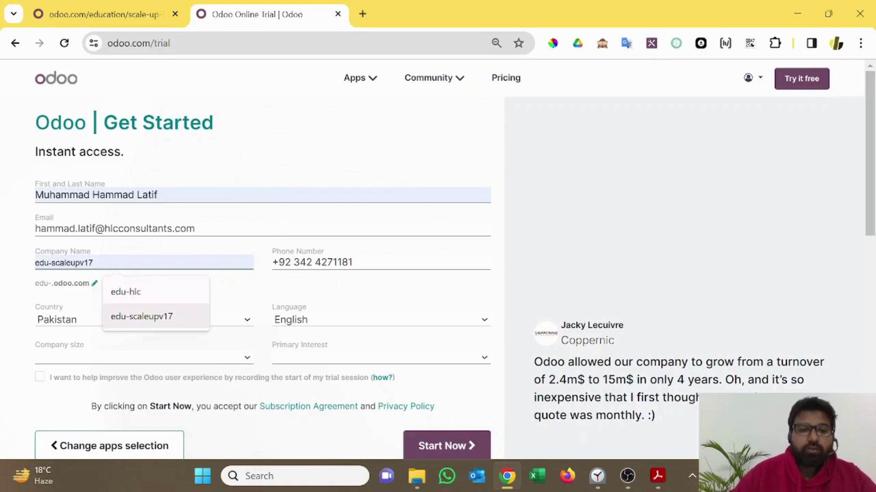
key(Return)
Step: Choose fewer than 5 employees and 'I am a teacher', allow recording, and submit
key(Tab)
key(Tab)
key(Tab)
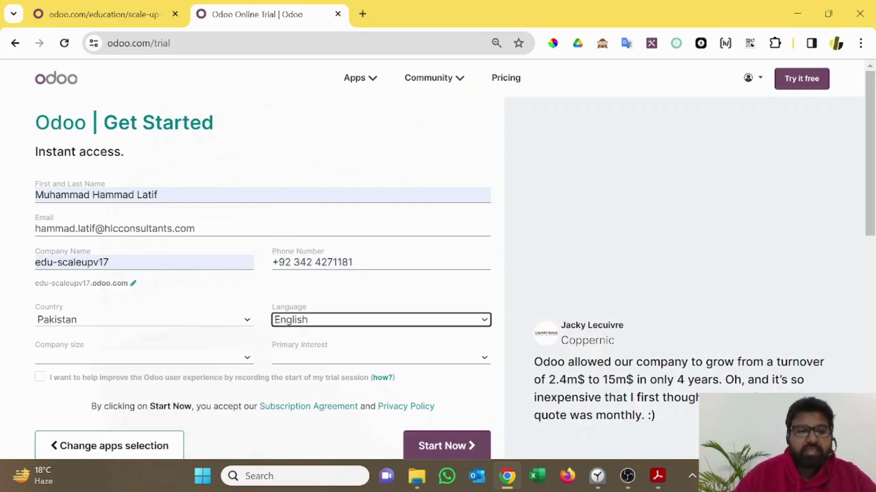
key(Tab)
key(Down)
key(Tab)
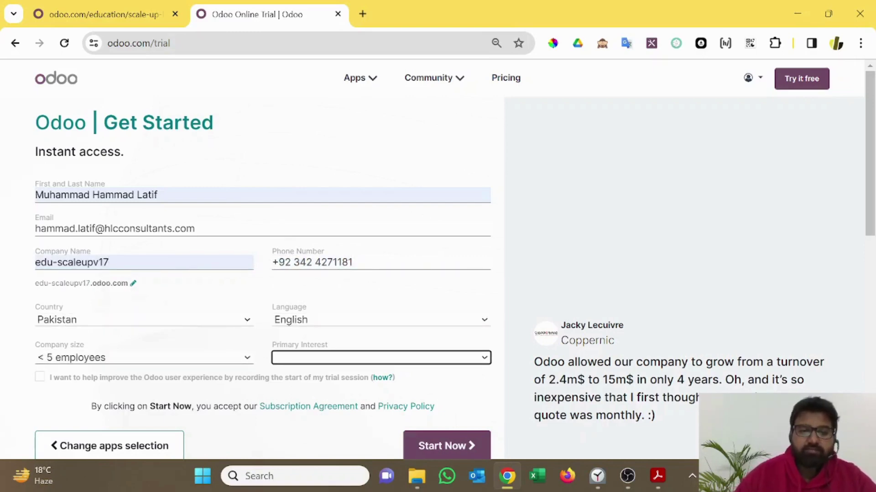
click(415, 360)
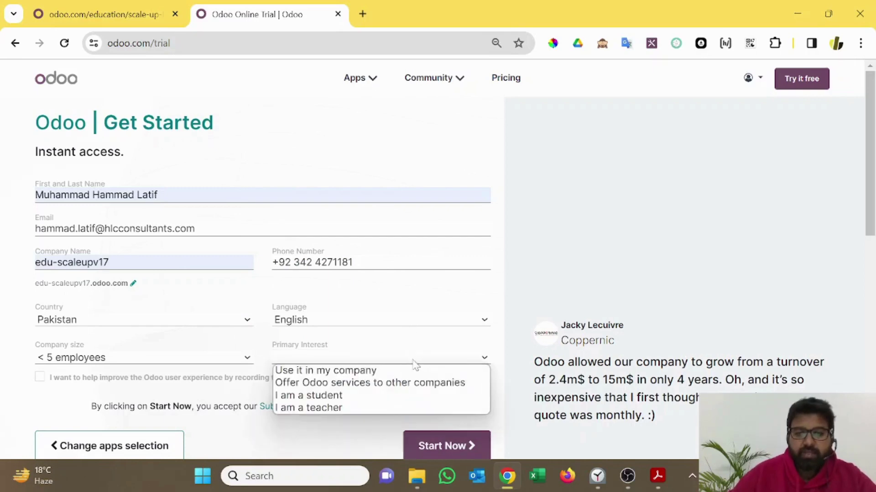
click(354, 410)
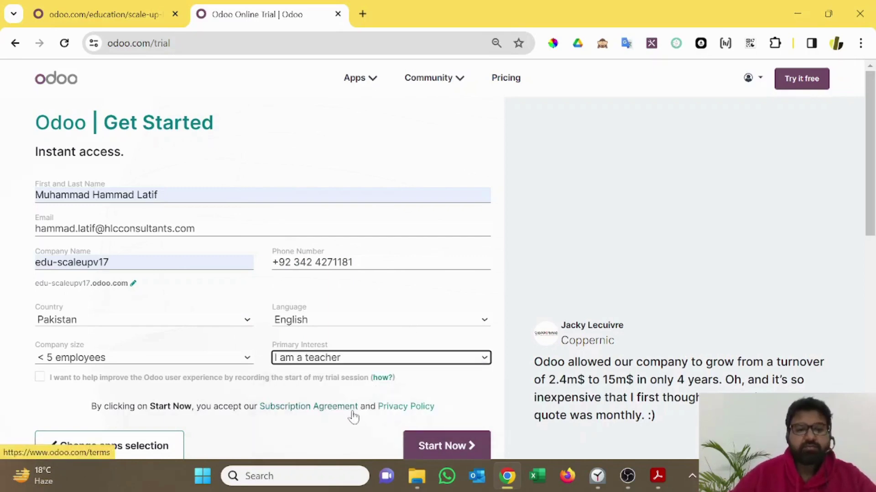
click(40, 378)
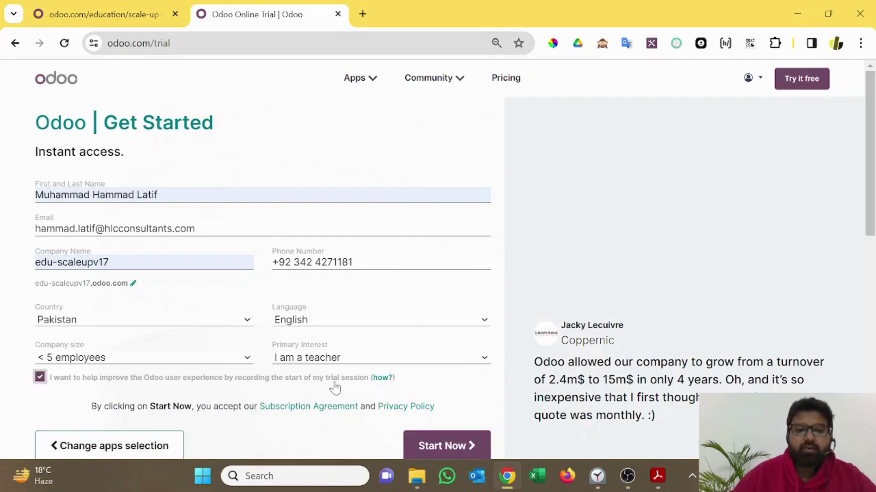
scroll(397, 385, down, 1)
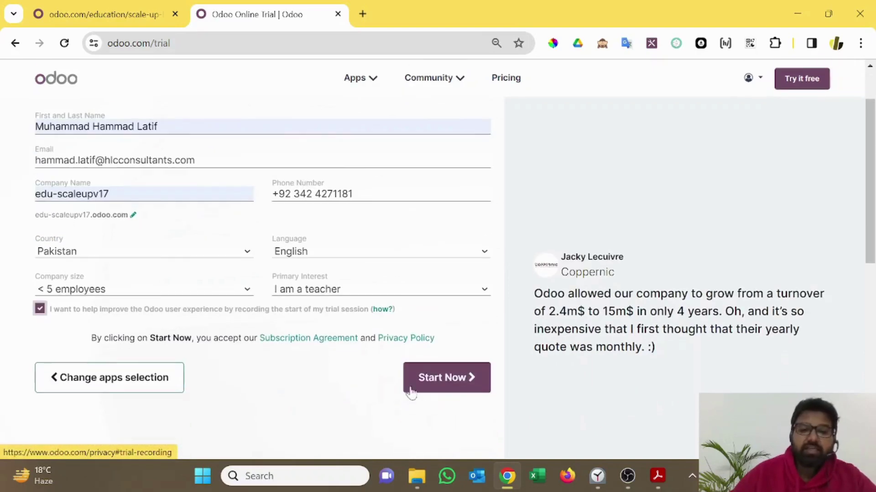
click(461, 385)
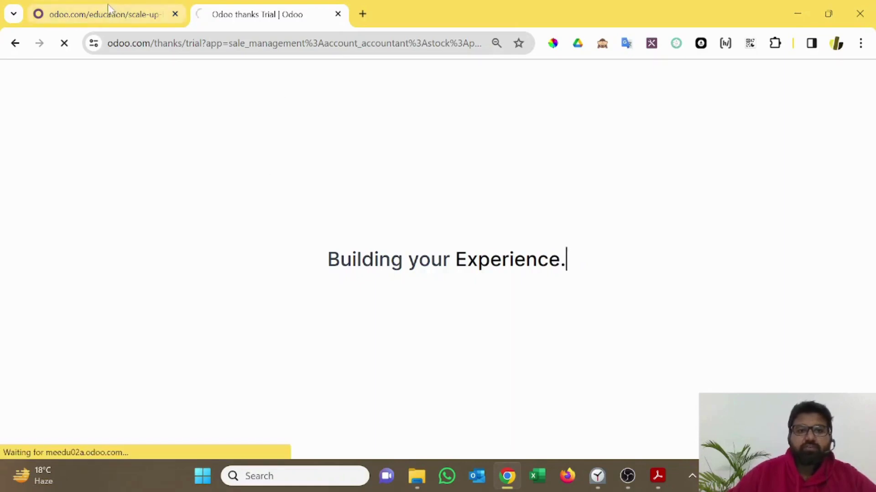
Step: Browse the scale-up business game page in the first tab while the database builds
click(104, 16)
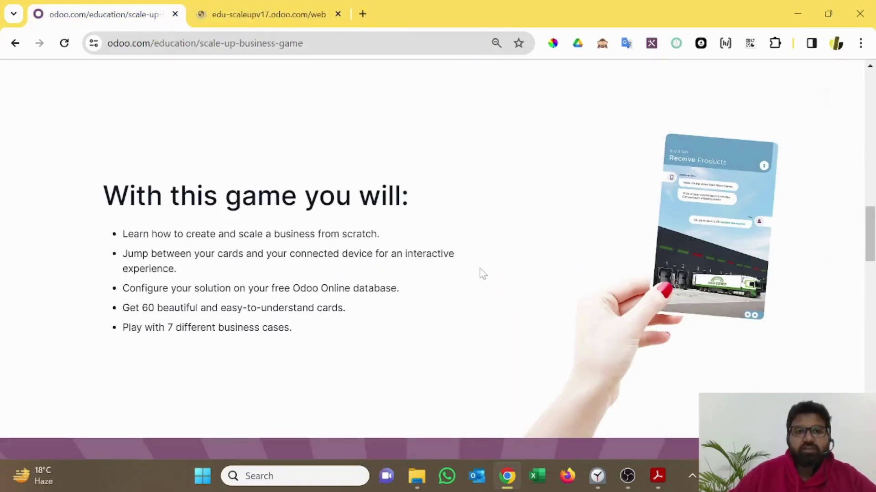
scroll(479, 270, down, 5)
scroll(479, 271, down, 2)
scroll(480, 271, down, 2)
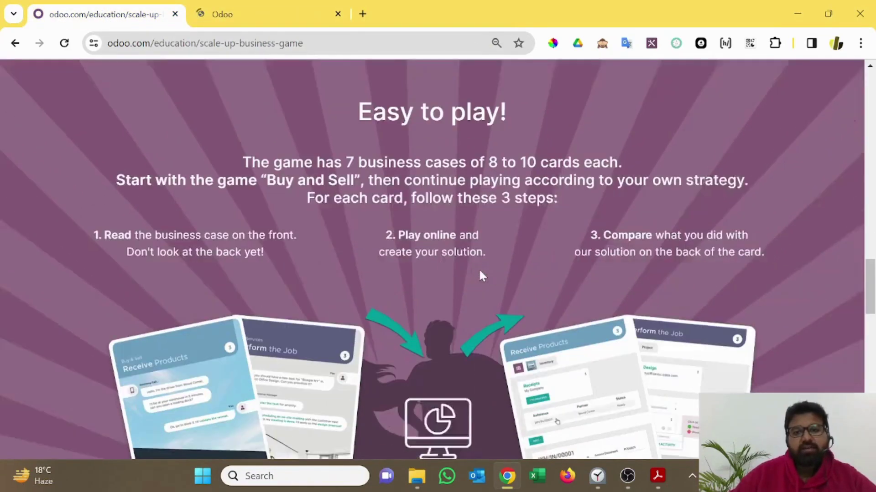
scroll(480, 272, down, 2)
scroll(480, 272, down, 1)
scroll(480, 273, down, 2)
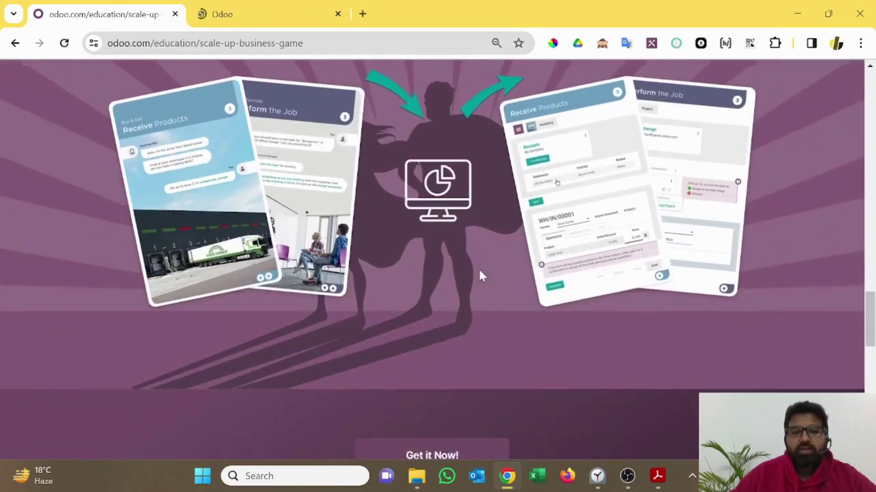
scroll(481, 273, down, 2)
scroll(482, 276, down, 4)
scroll(478, 276, up, 3)
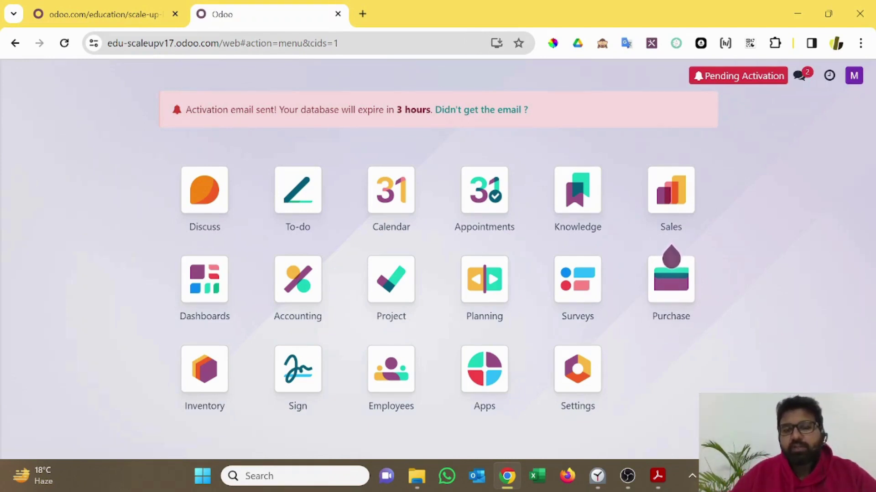
Step: Resend the edu-scaleupv17 activation email from the 'Didn't get the email?' banner
click(484, 114)
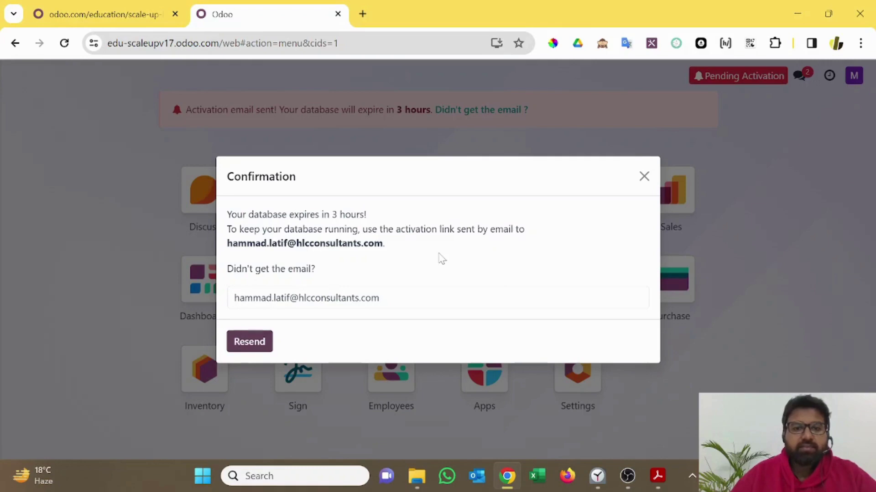
click(258, 351)
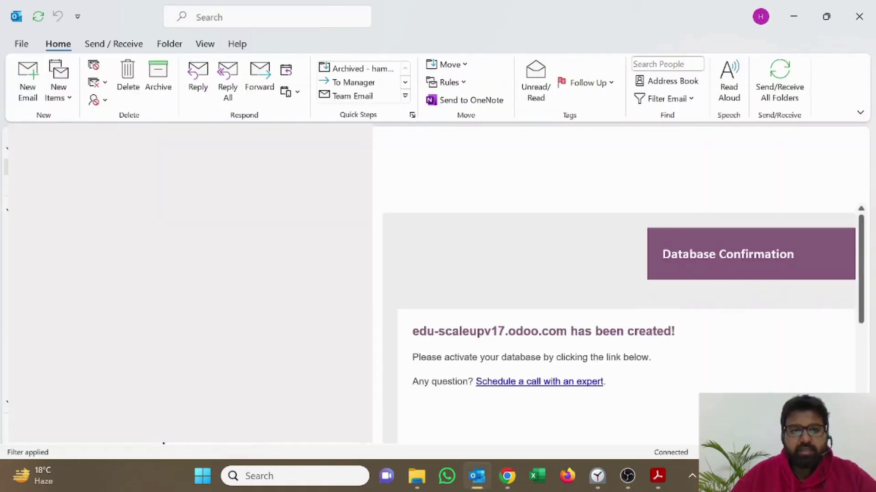
Step: Open the Outlook 'Activate edu-scaleupv17' email and follow its activation link
scroll(620, 319, down, 3)
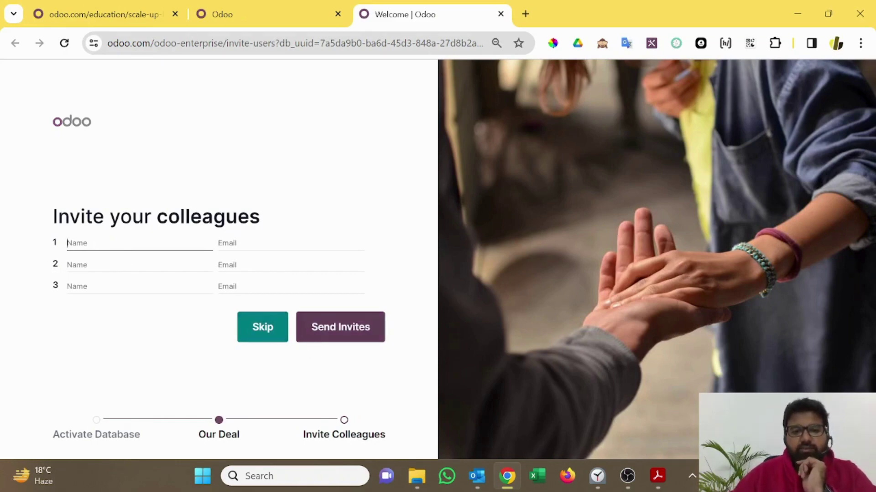
Step: Skip inviting colleagues and go to edu-scaleupv17.odoo.com
click(263, 330)
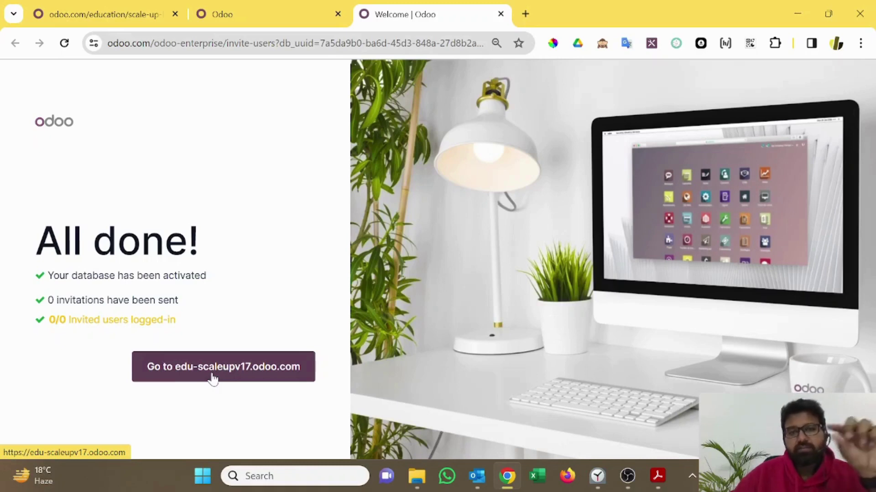
click(213, 377)
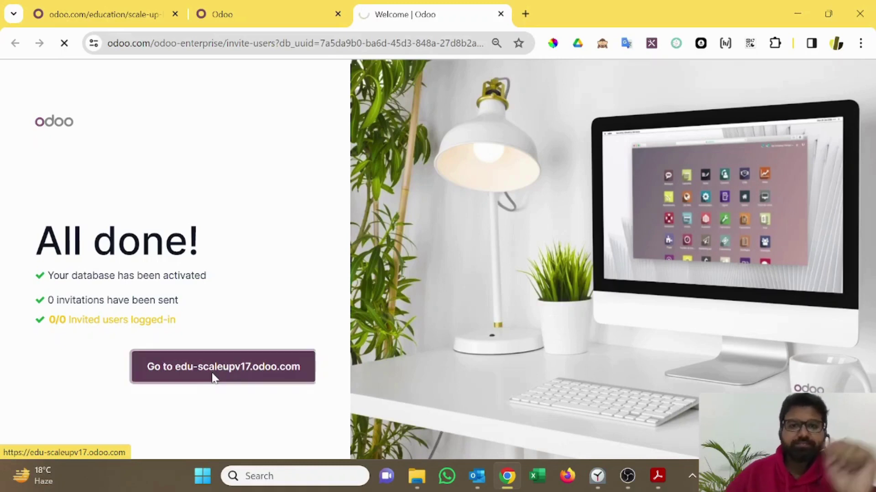